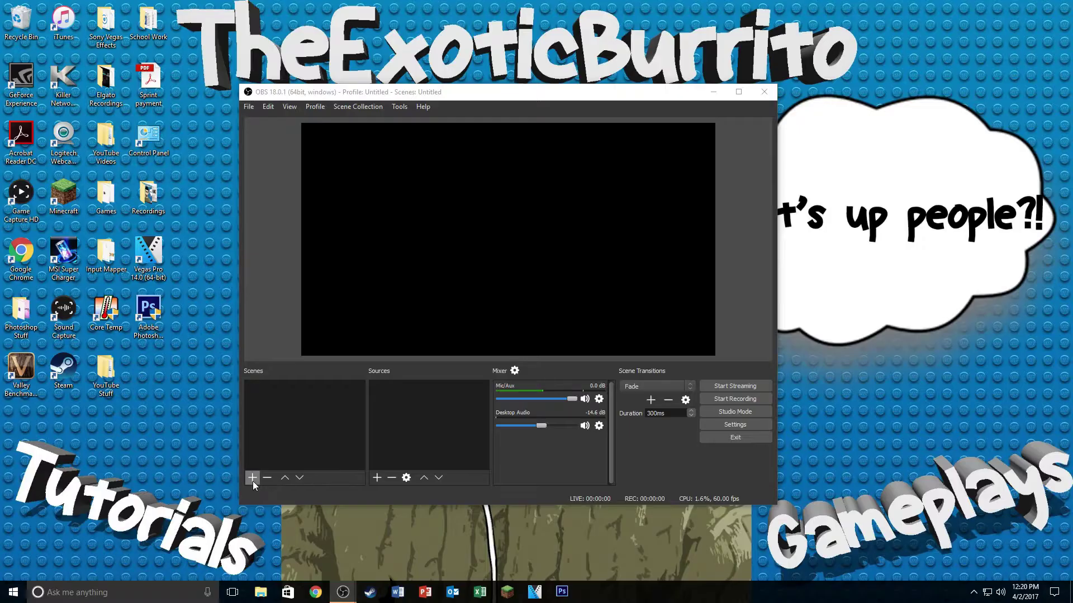
click(253, 478)
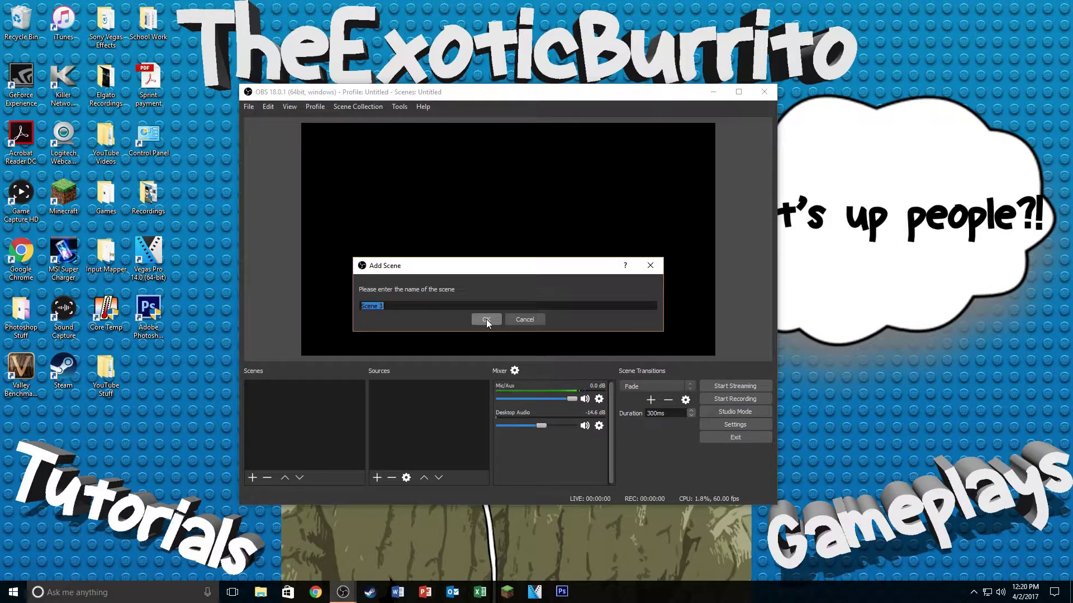
Create a new scene, keeping the default name Scene 3.
click(486, 320)
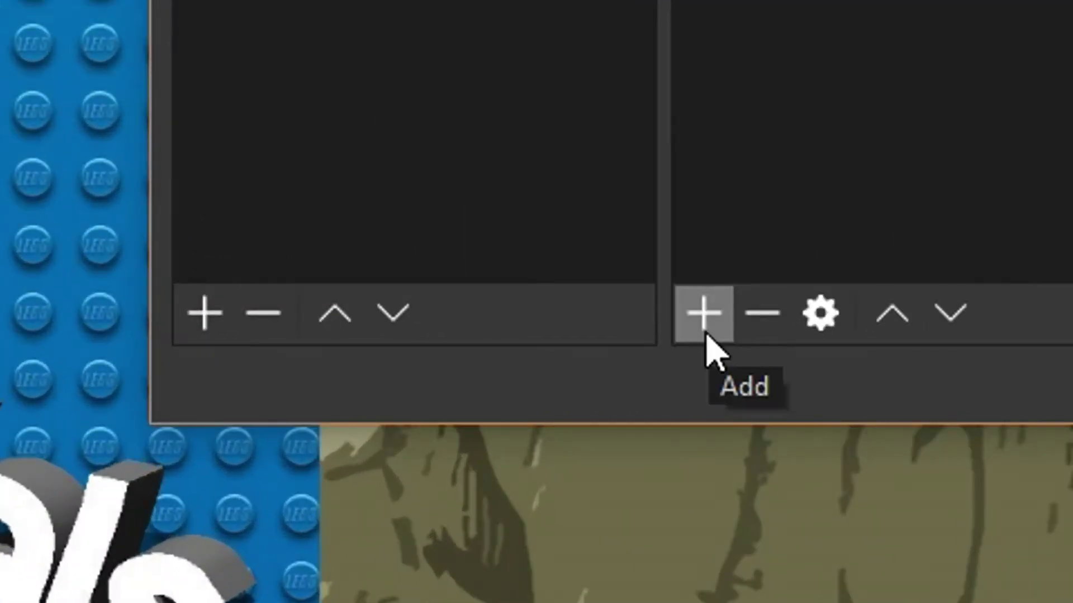
click(377, 478)
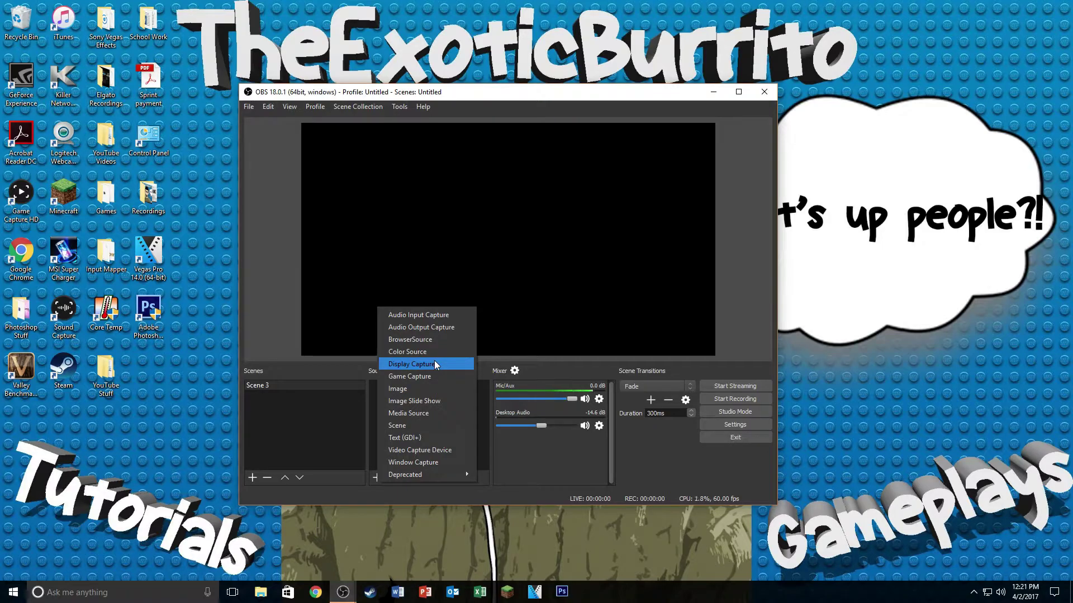
Add a Display Capture source to Scene 3 that captures Display 0.
click(435, 366)
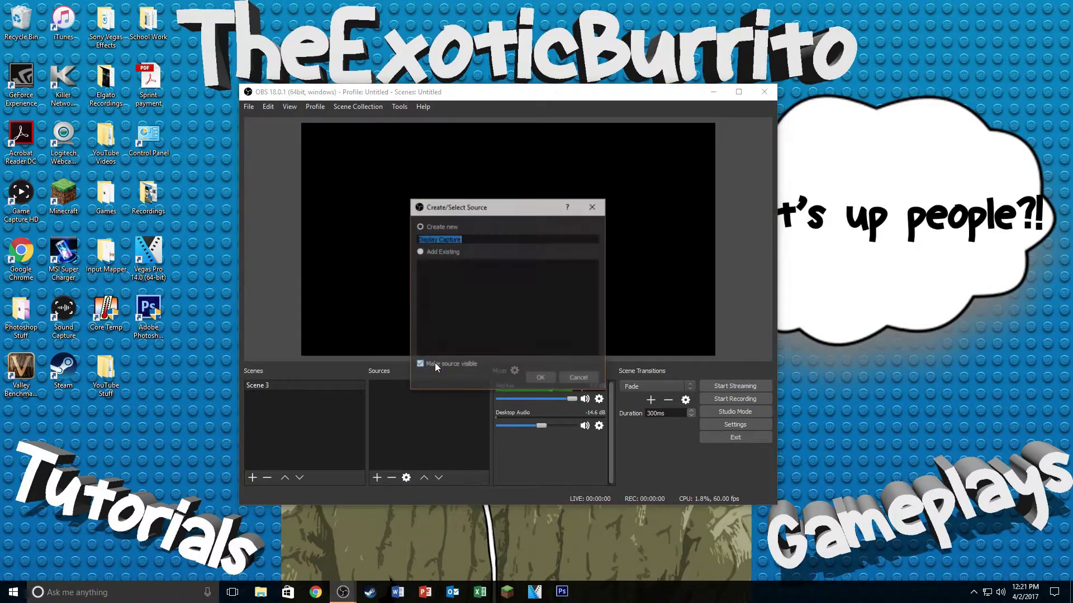
click(541, 378)
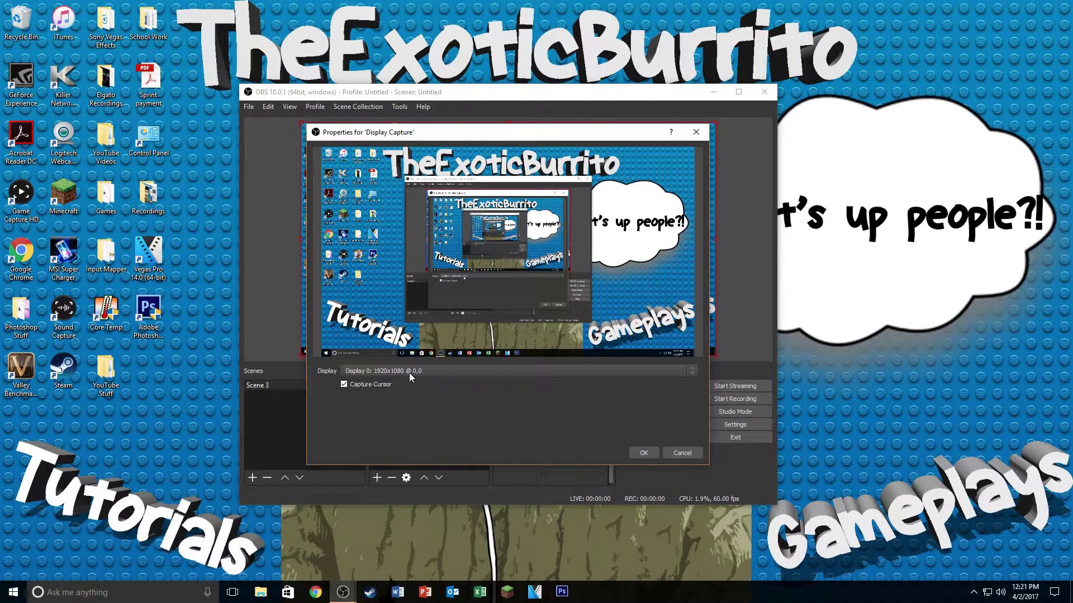
click(410, 373)
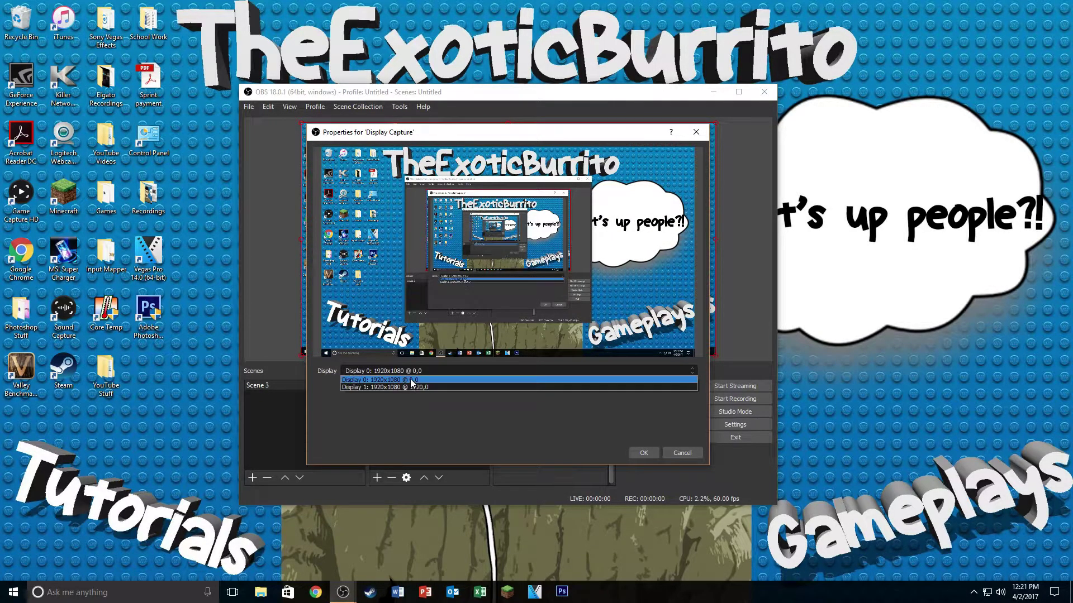
click(411, 381)
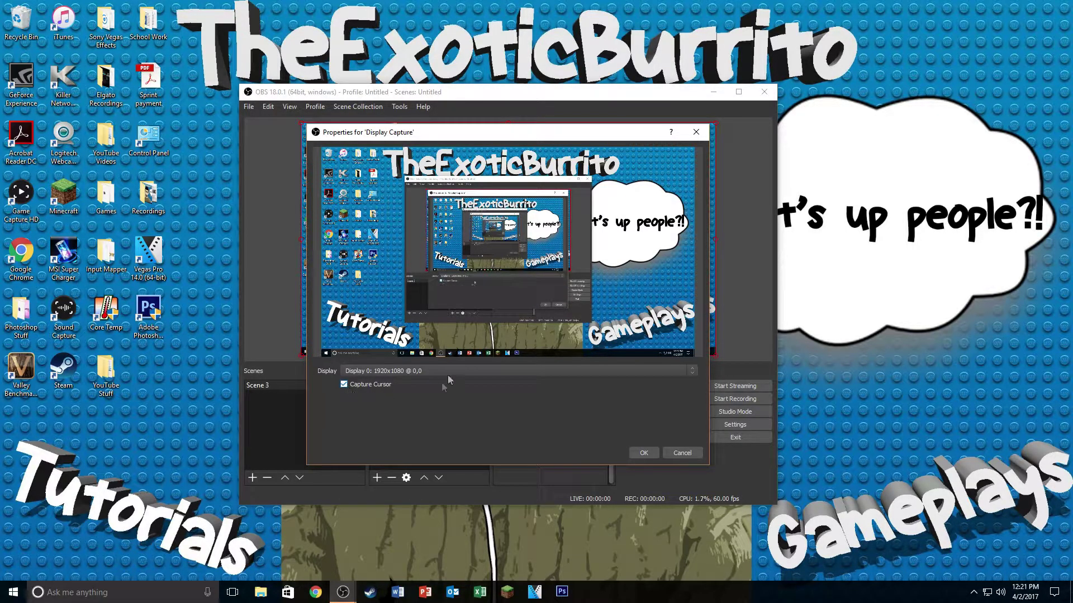
click(633, 450)
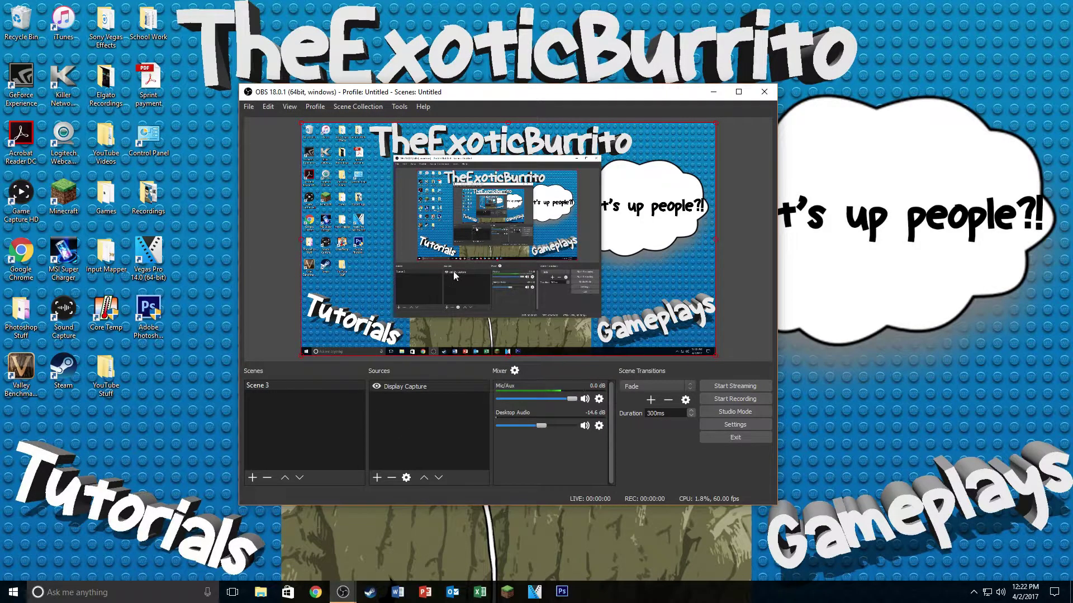
right_click(454, 270)
click(477, 284)
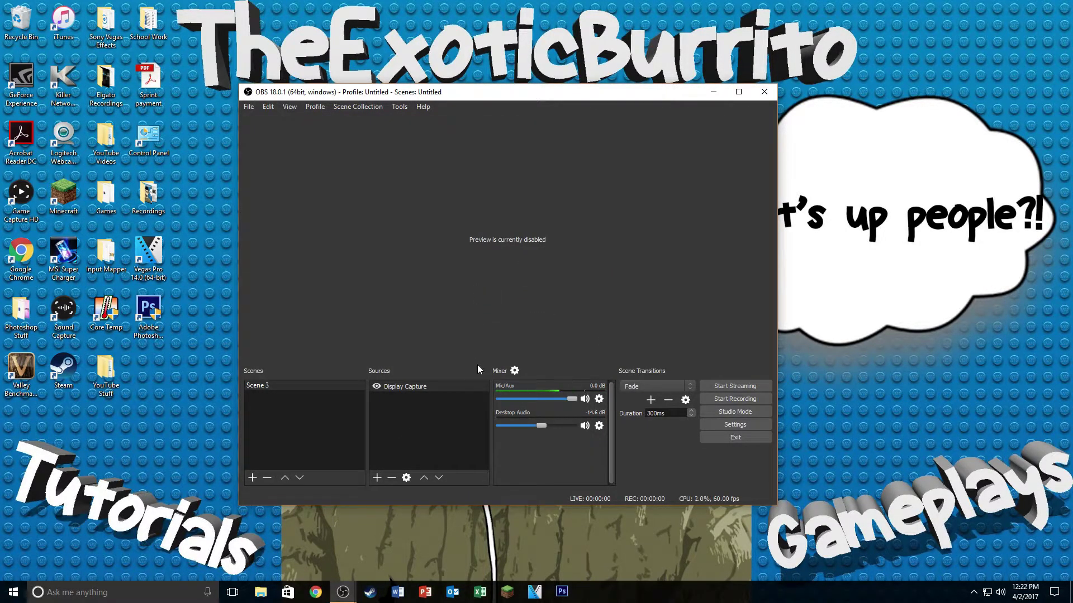
right_click(474, 254)
click(486, 264)
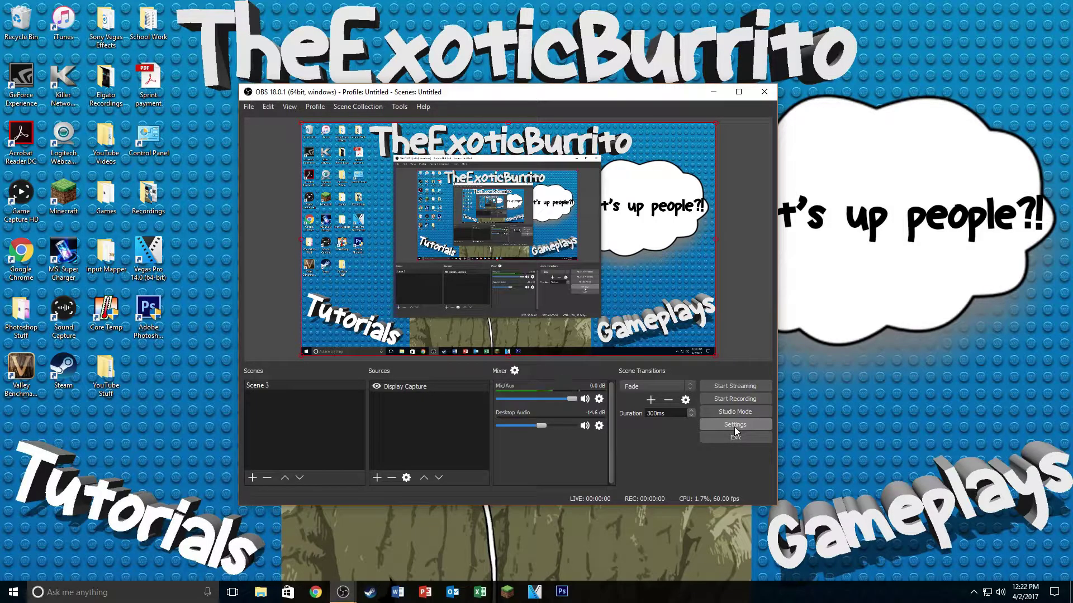
In Audio settings, set Mic/Auxiliary to Microphone (Yeti Stereo Microphone) and save.
click(734, 425)
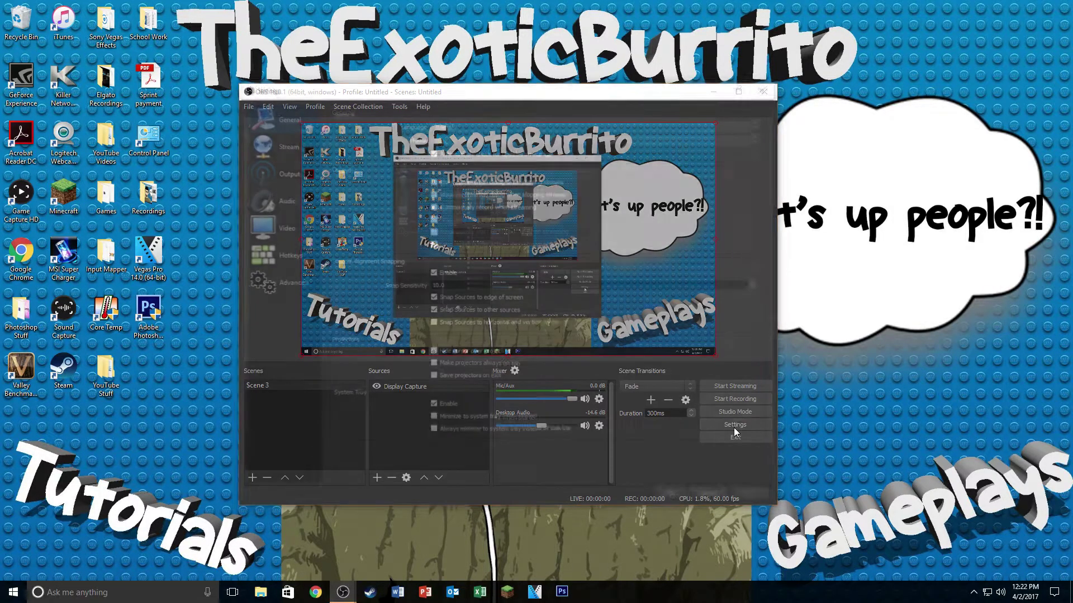
click(273, 204)
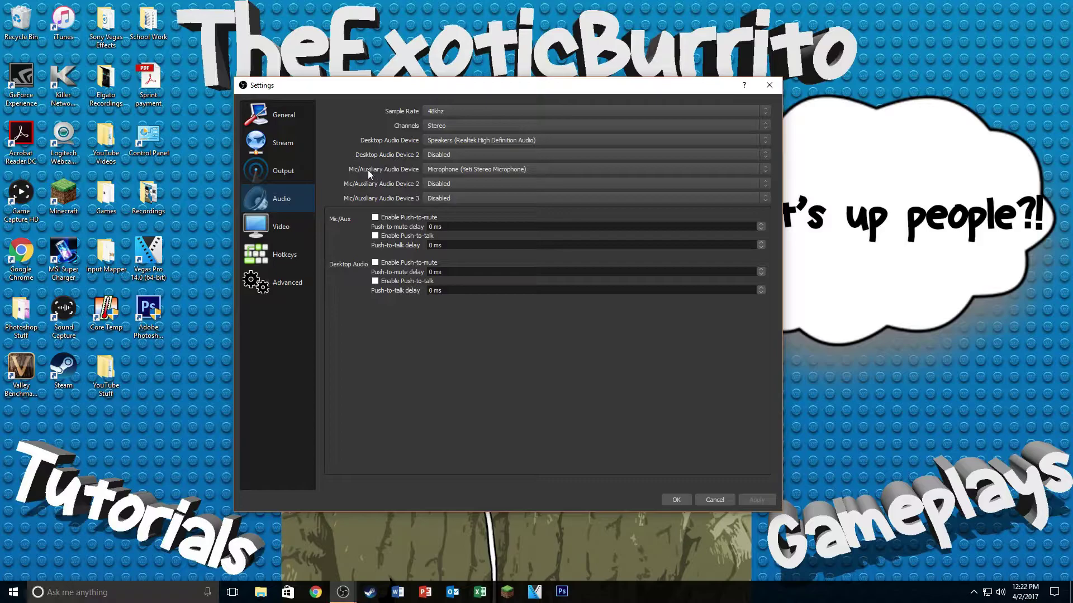
click(440, 171)
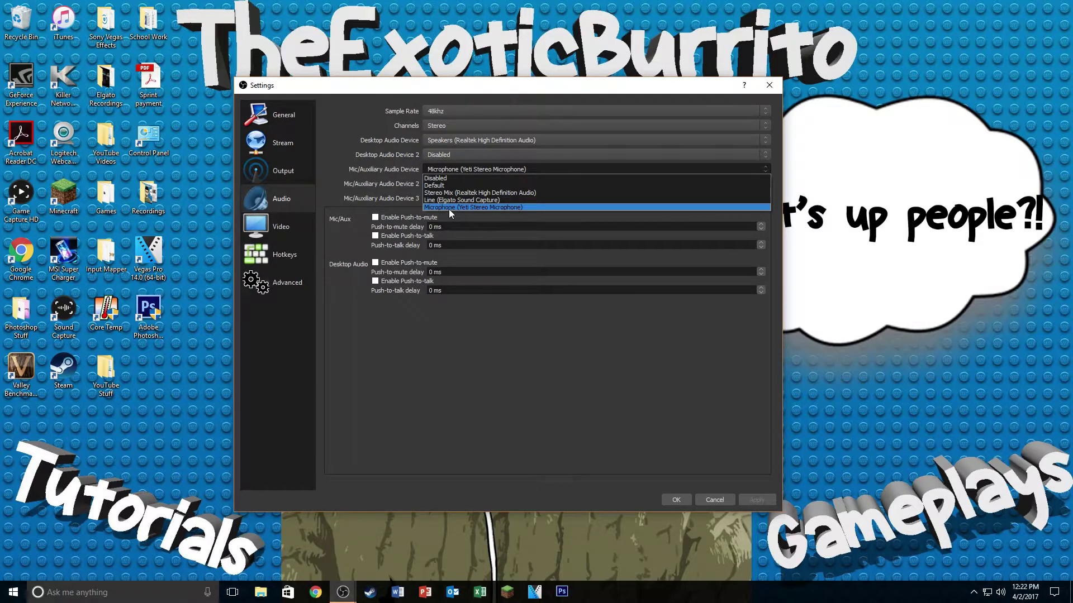
click(449, 209)
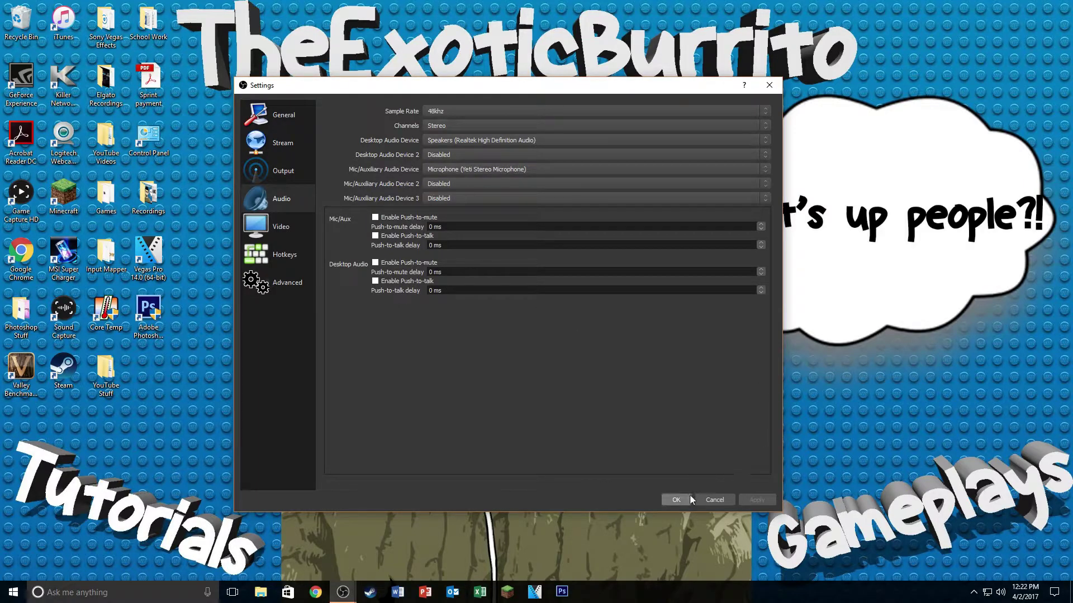
click(676, 499)
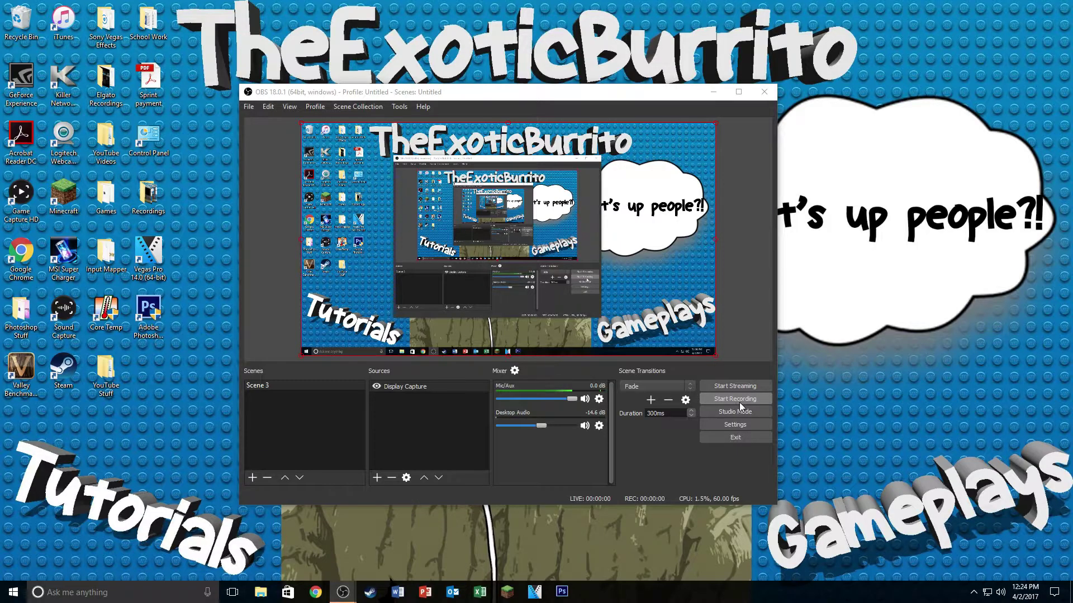
Move the OBS window to the right by dragging its title bar.
mouse_move(492, 93)
mouse_down()
mouse_move(861, 119)
mouse_move(551, 94)
mouse_up()
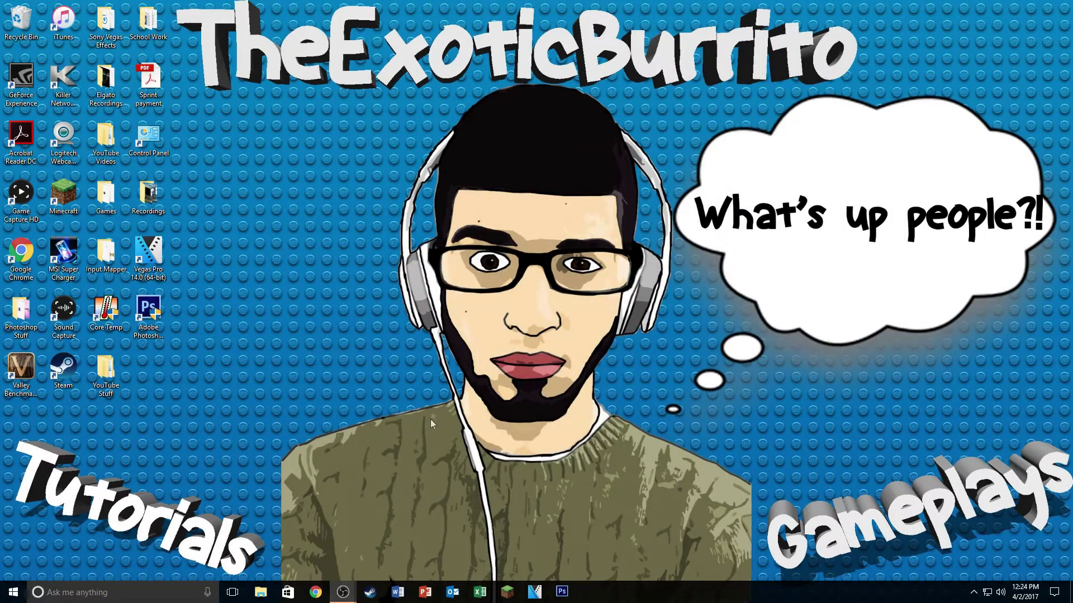
mouse_move(343, 592)
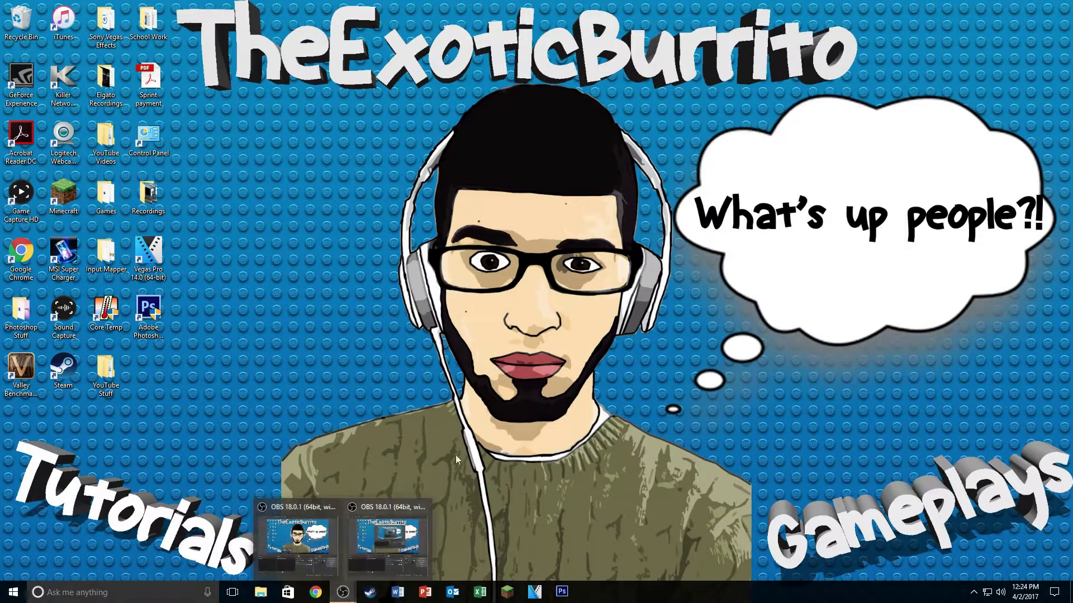
Restore the OBS window from its taskbar thumbnail.
click(335, 525)
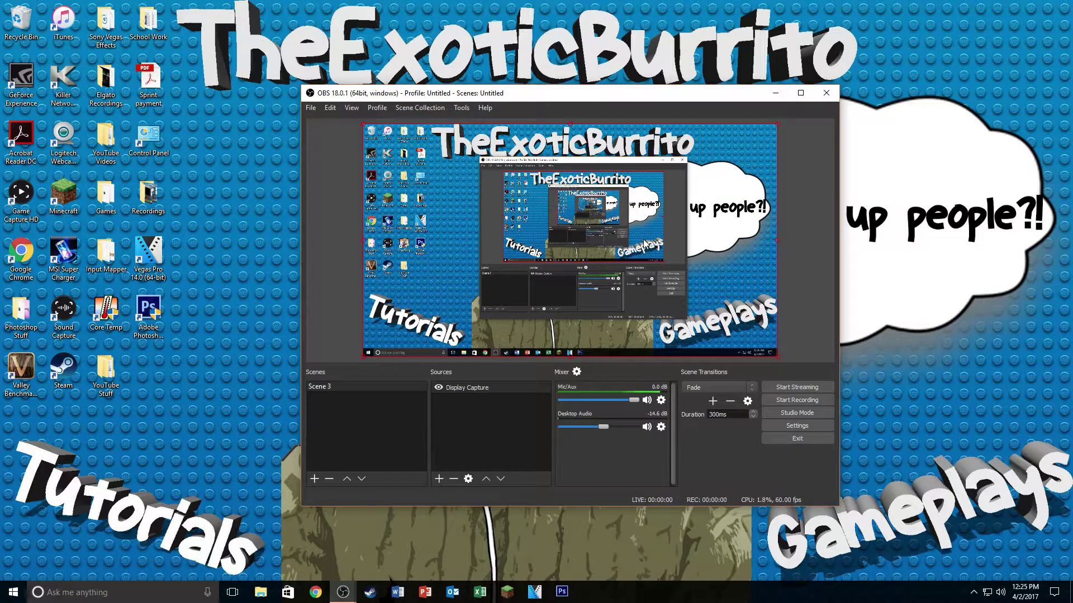